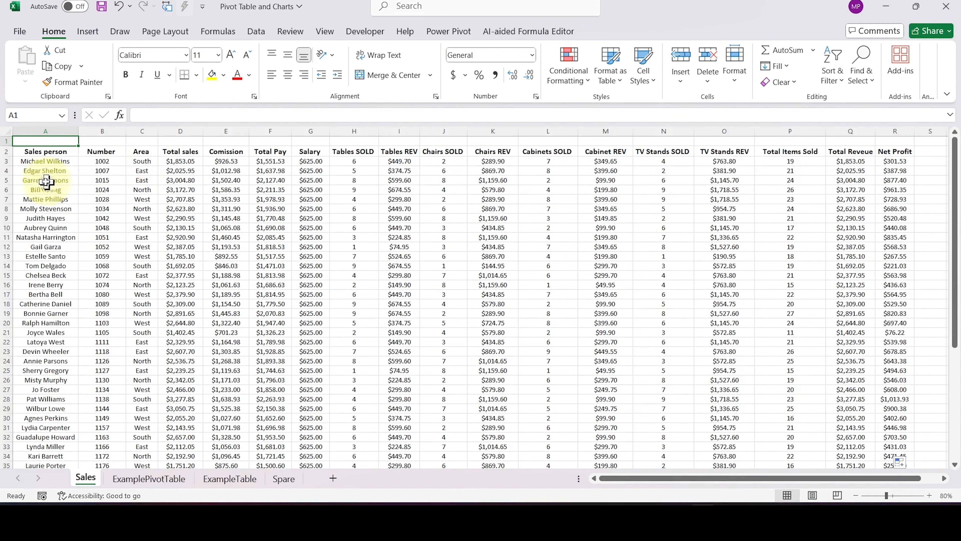
# - Examine the Sales sheet's salesperson column and its product sold, Net Profit and total revenue column headings
pyautogui.moveTo(43, 161); pyautogui.dragTo(31, 379)
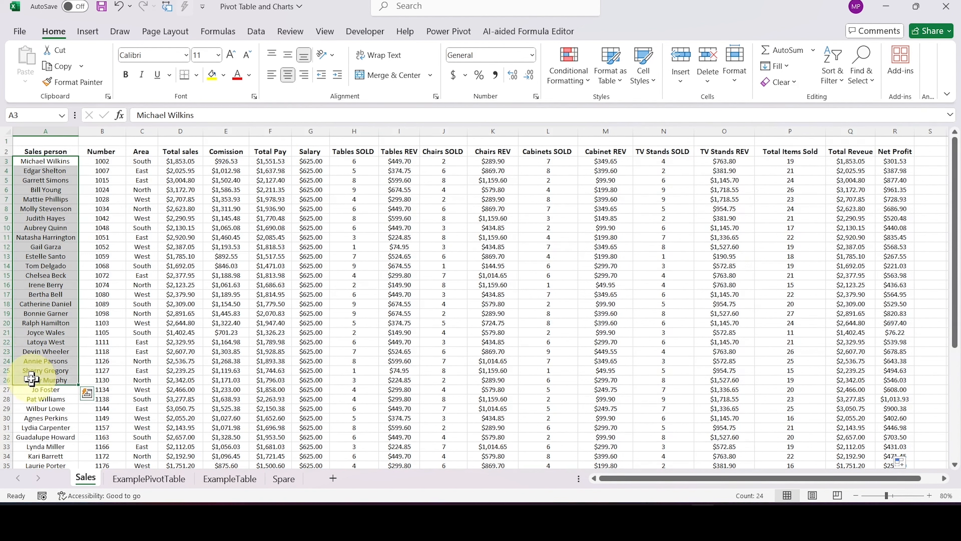
pyautogui.click(355, 151)
pyautogui.moveTo(358, 149); pyautogui.dragTo(450, 152)
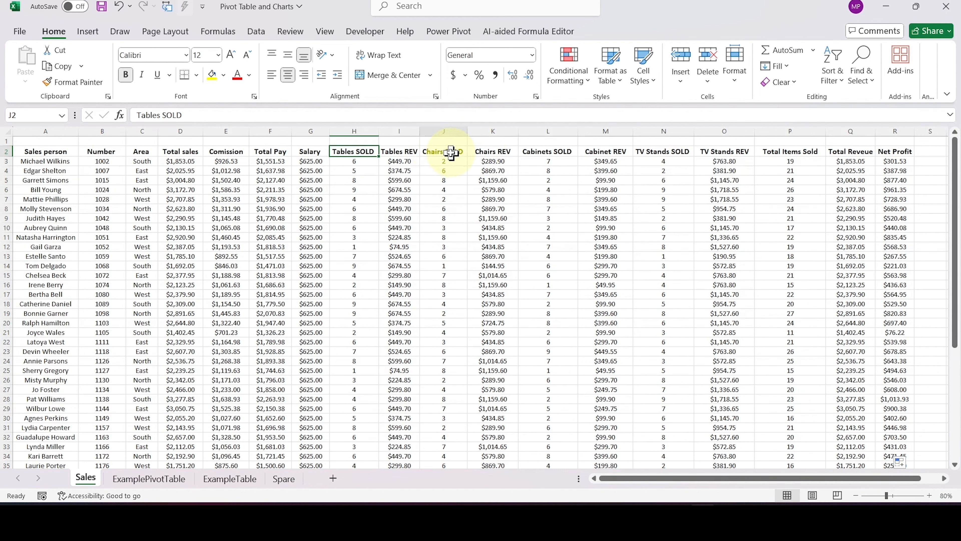
pyautogui.click(548, 152)
pyautogui.click(659, 151)
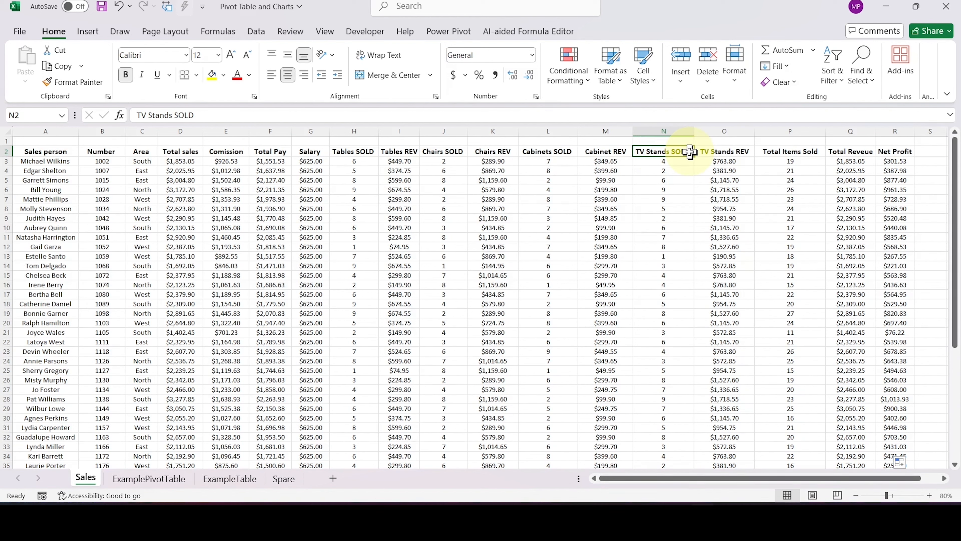
pyautogui.click(895, 151)
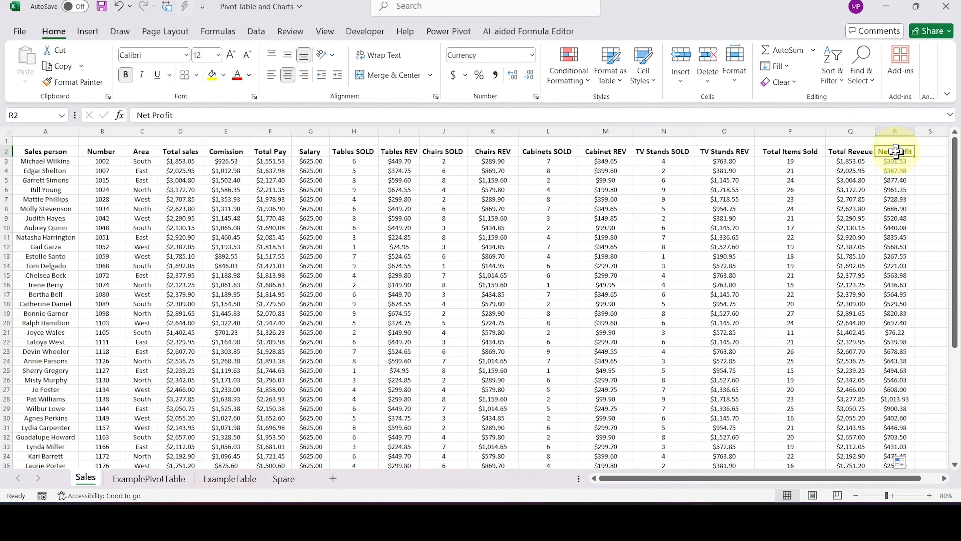
pyautogui.click(852, 151)
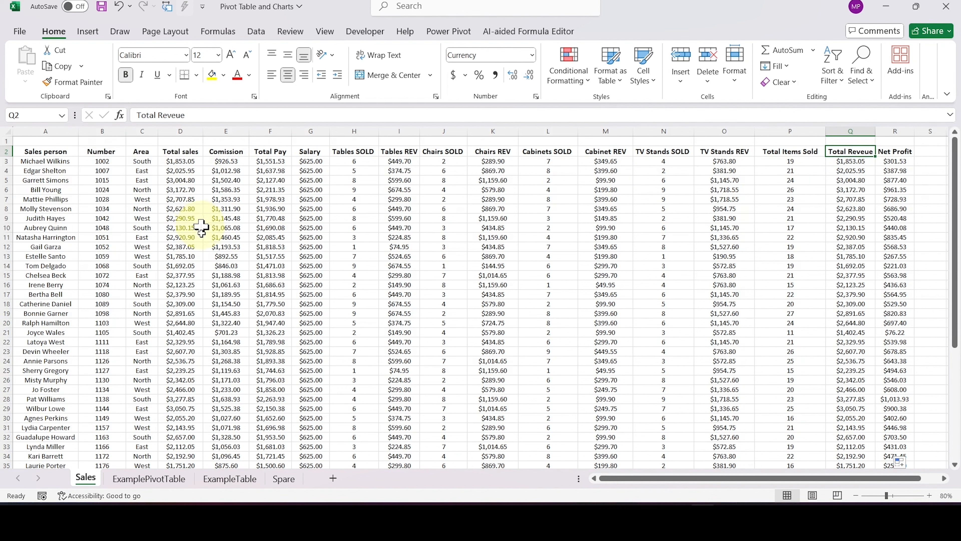
# - Check column S beside the sales data and row 53 beneath it for stray entries bordering the dataset
pyautogui.click(931, 163)
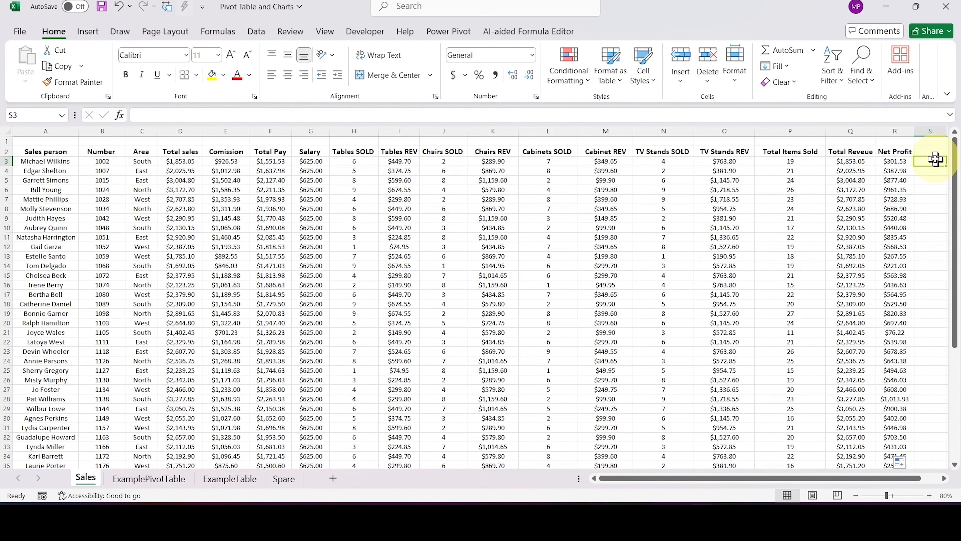
pyautogui.moveTo(947, 166)
pyautogui.mouseDown()
pyautogui.moveTo(955, 300)
pyautogui.moveTo(894, 499)
pyautogui.moveTo(868, 440)
pyautogui.mouseUp()
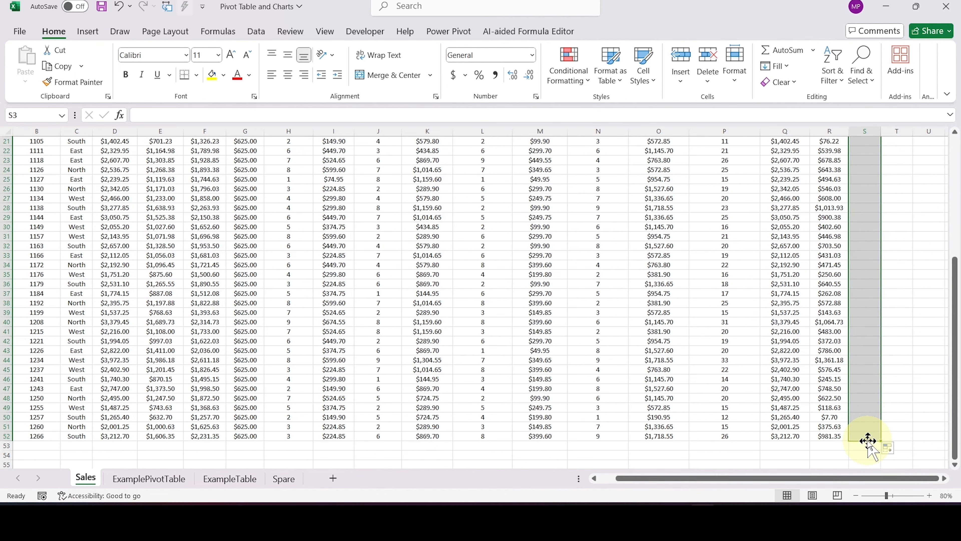
pyautogui.hscroll(-2, 866, 440)
pyautogui.scroll(-2, 867, 440)
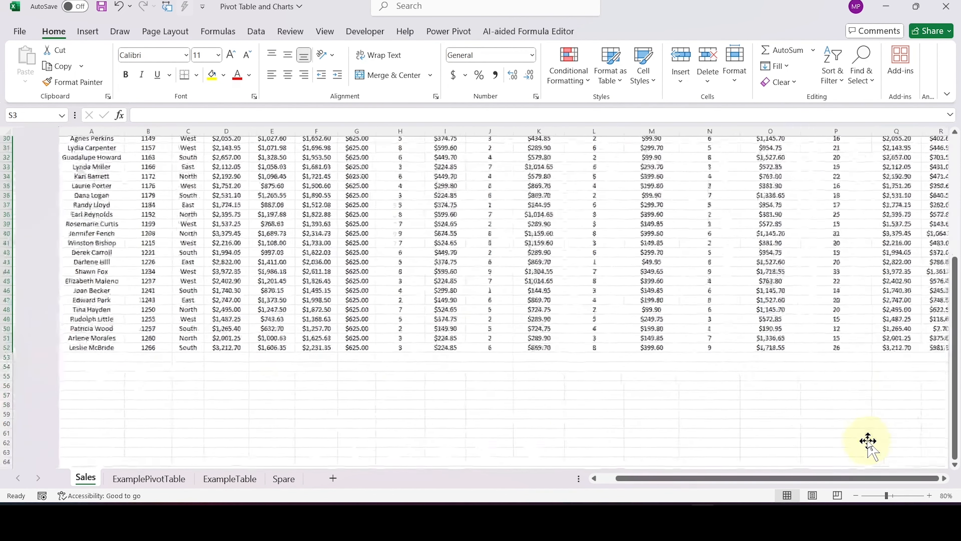
pyautogui.click(179, 382)
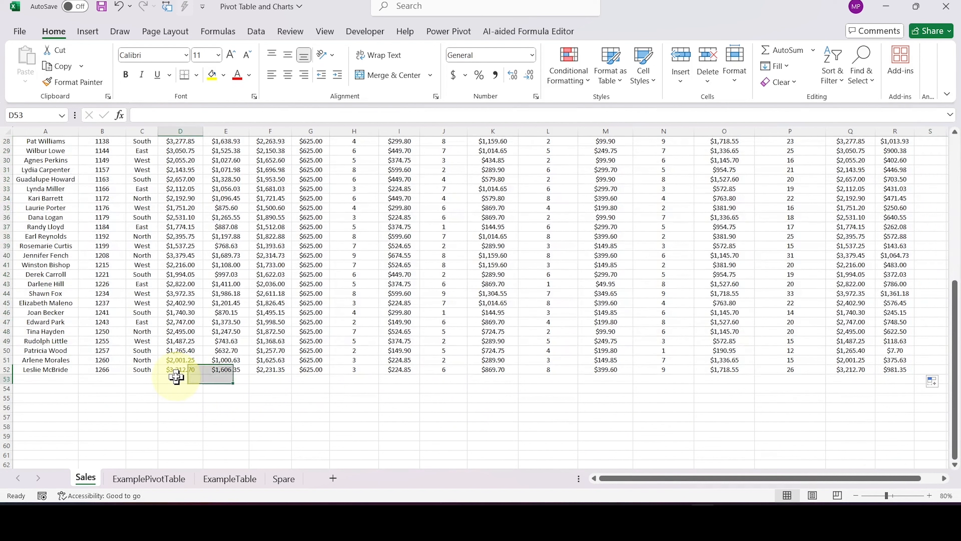
pyautogui.click(397, 378)
pyautogui.click(505, 377)
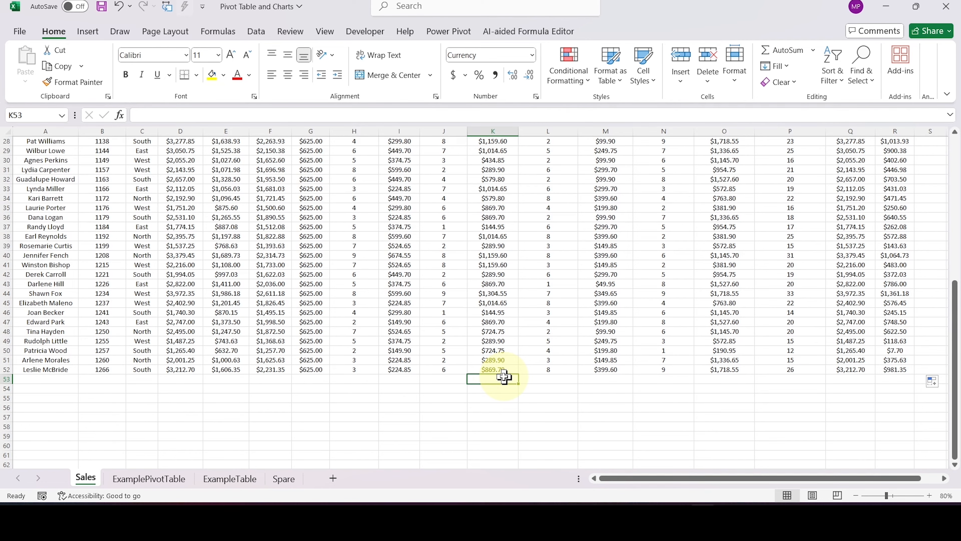
pyautogui.scroll(9, 543, 381)
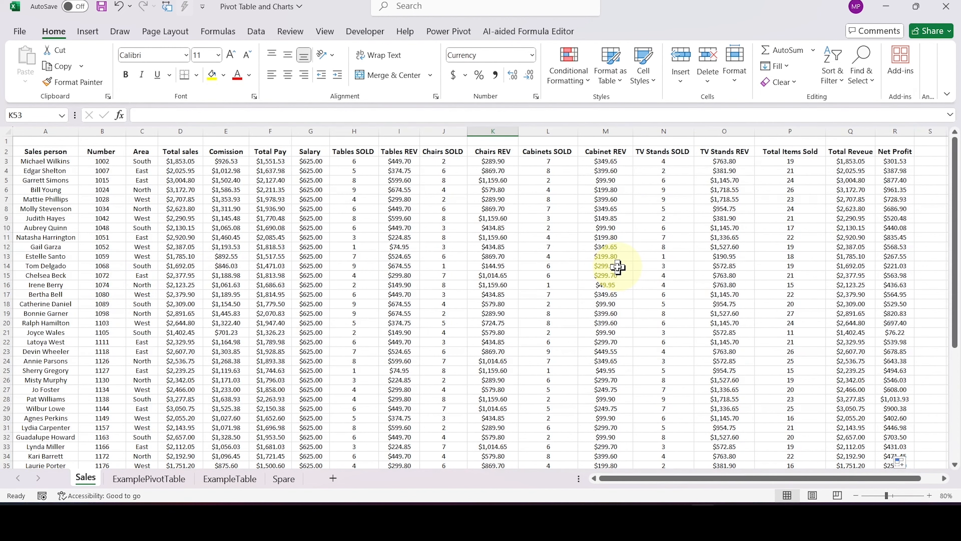
pyautogui.scroll(-8, 354, 316)
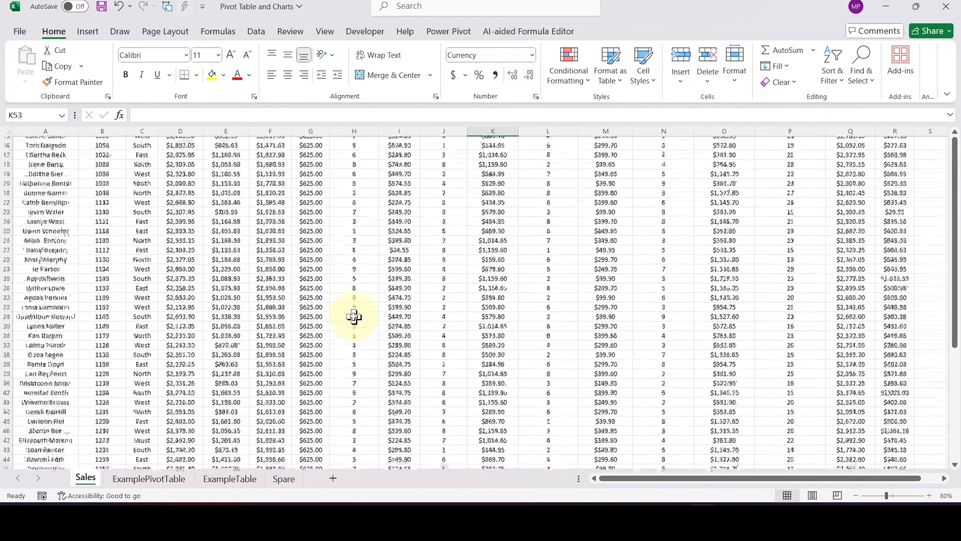
pyautogui.click(172, 416)
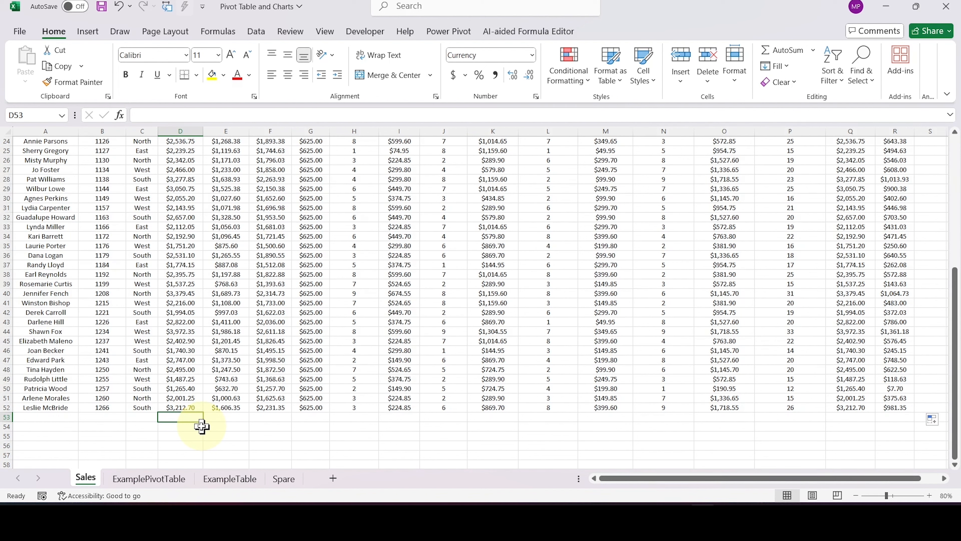
pyautogui.scroll(1, 202, 426)
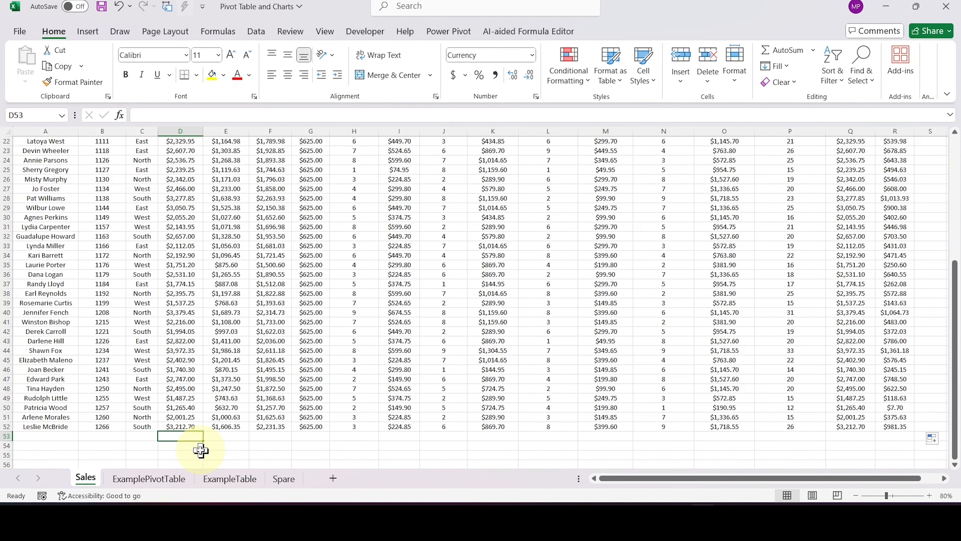
pyautogui.scroll(7, 200, 450)
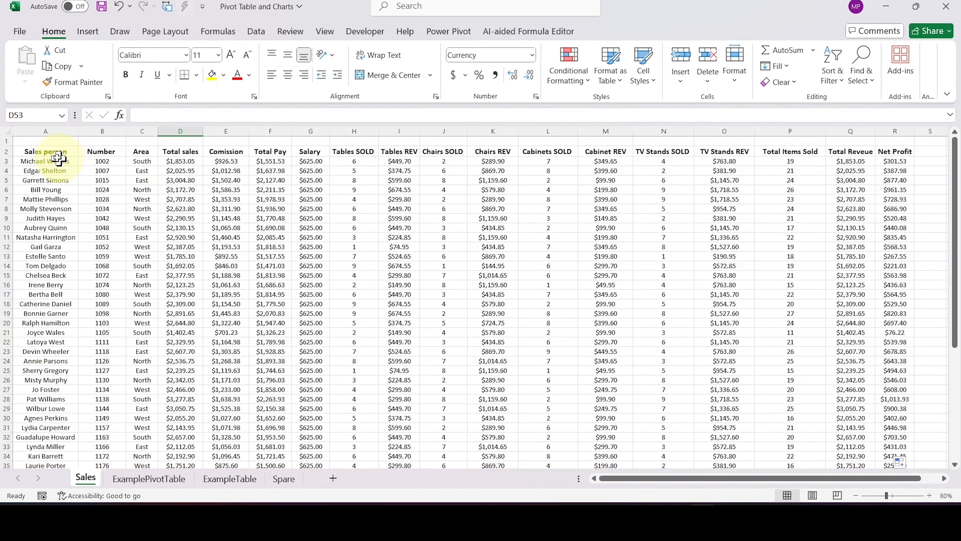
# - Check the Sales person, Number and Area headings in row 2 and the data block beneath the header row
pyautogui.click(52, 152)
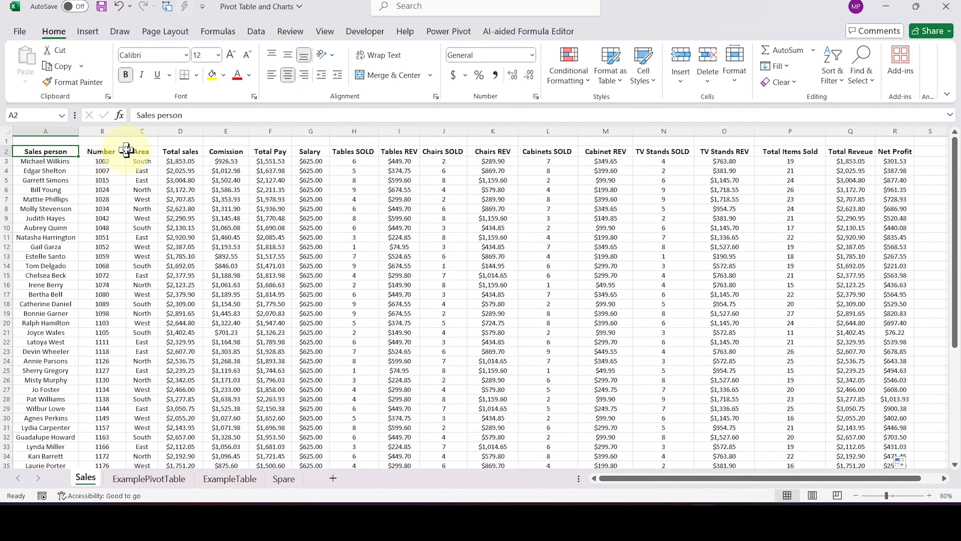
pyautogui.click(113, 153)
pyautogui.click(148, 151)
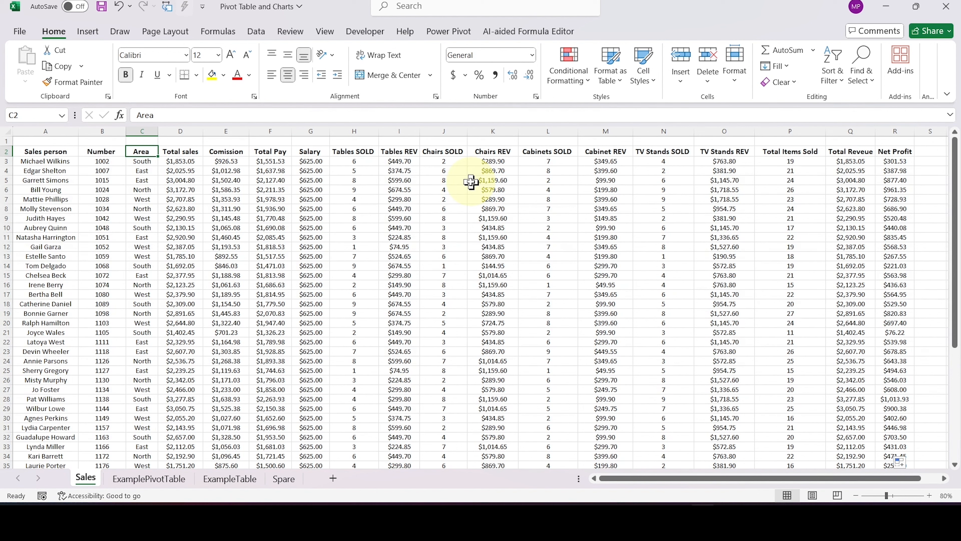
pyautogui.moveTo(167, 221); pyautogui.dragTo(713, 442)
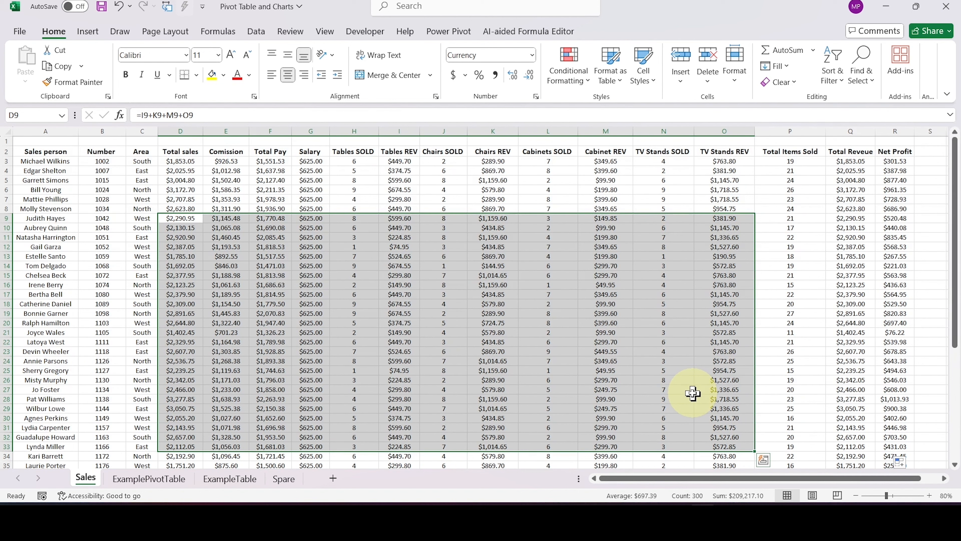
pyautogui.click(547, 301)
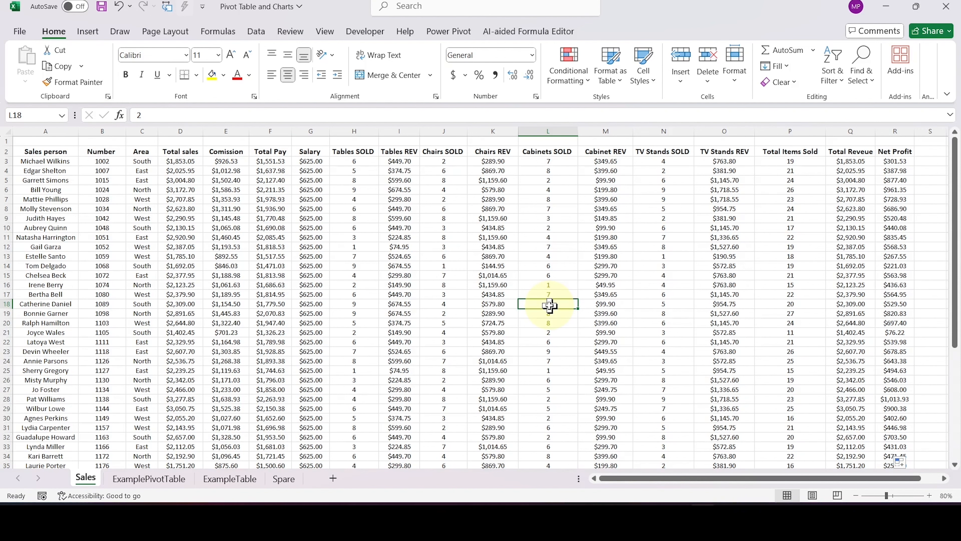
pyautogui.click(494, 284)
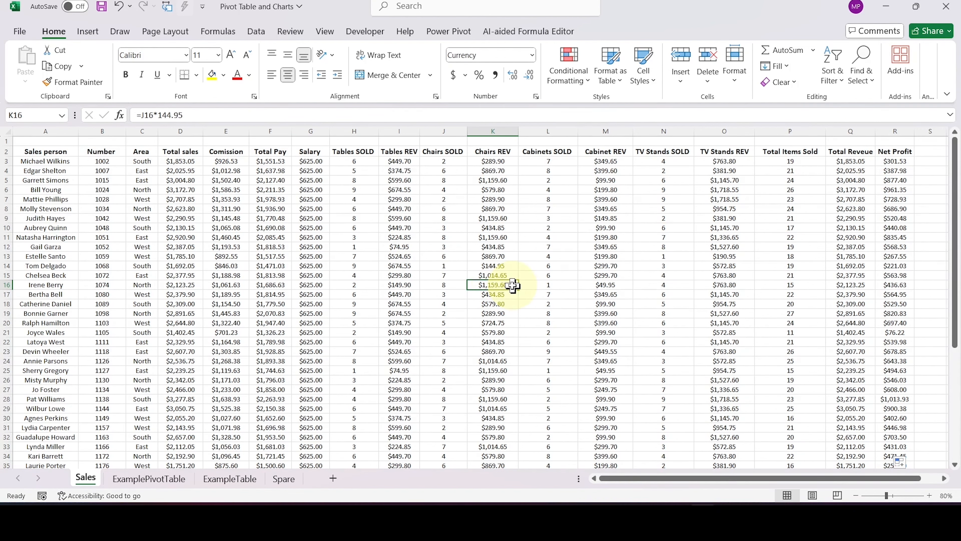
pyautogui.press('BackSpace')
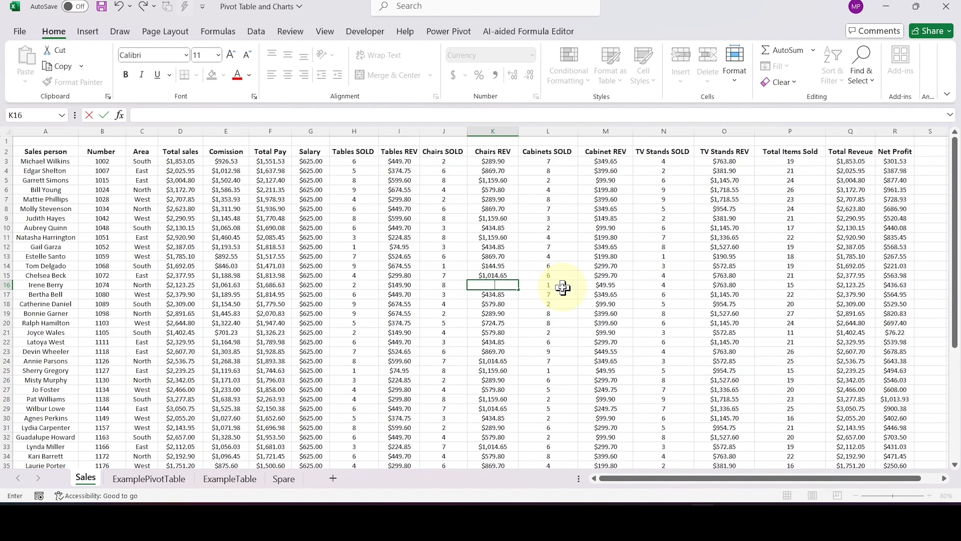
pyautogui.write('0')
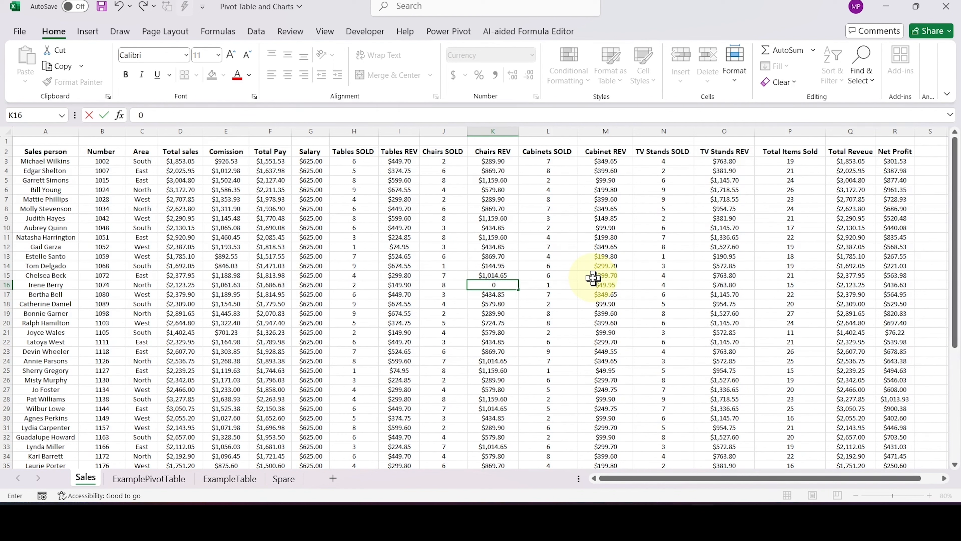
pyautogui.press('Escape')
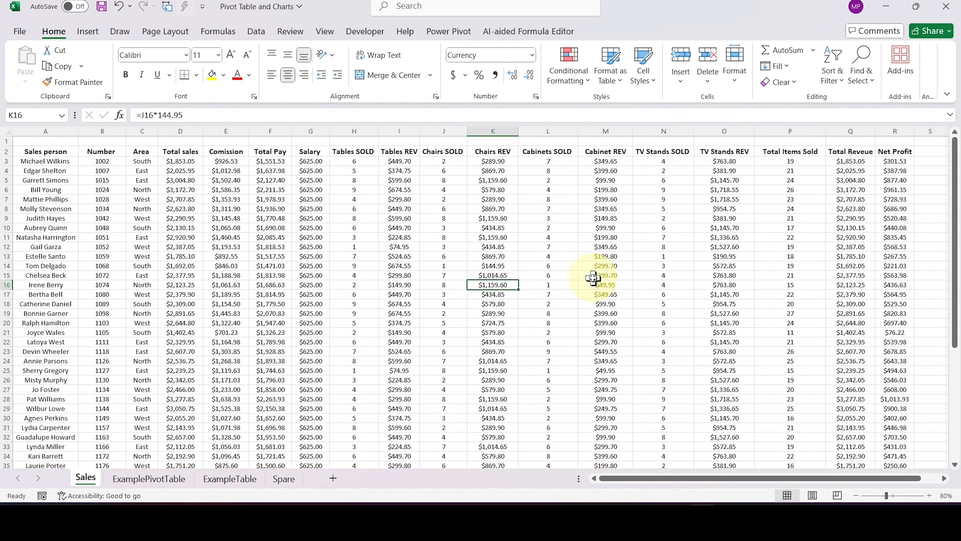
# - Try to merge and center the blank cells T11:X11 beyond the sales data
pyautogui.hscroll(5, 593, 278)
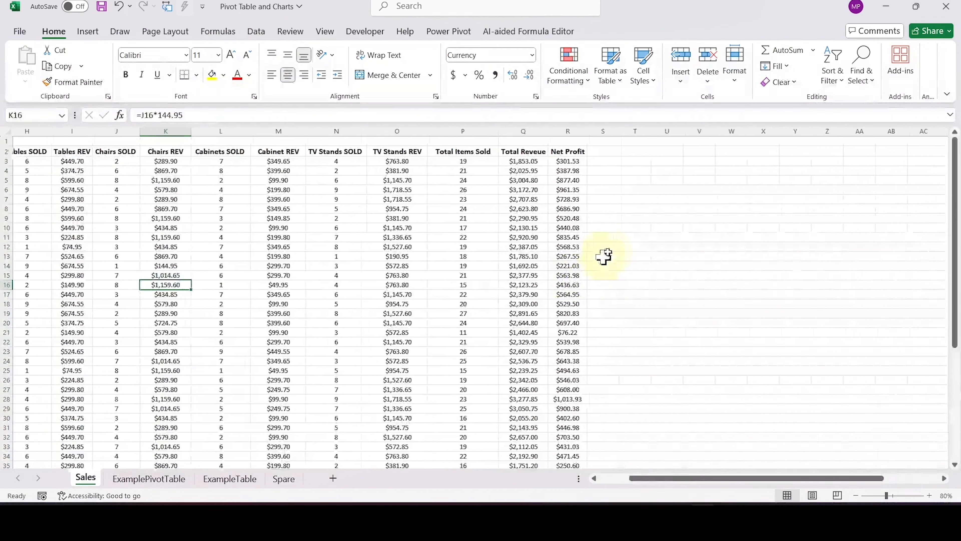
pyautogui.moveTo(643, 239); pyautogui.dragTo(782, 238)
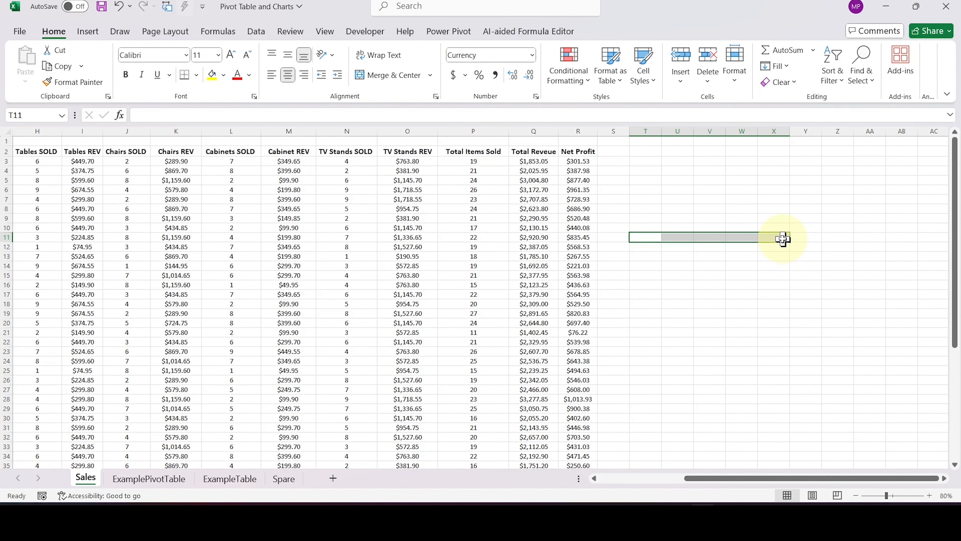
pyautogui.click(387, 74)
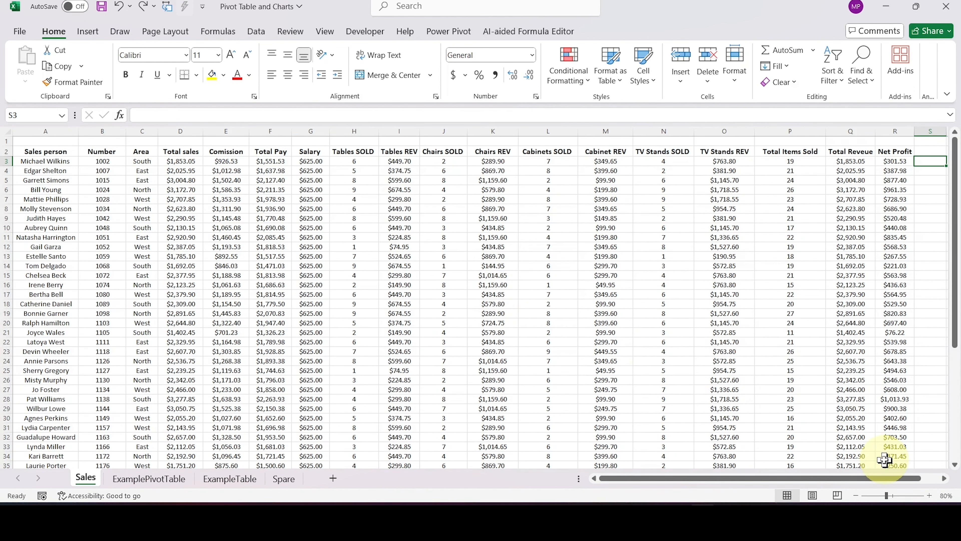
# - Select the whole sales dataset A2:R52, including its header row
pyautogui.click(855, 497)
pyautogui.click(855, 496)
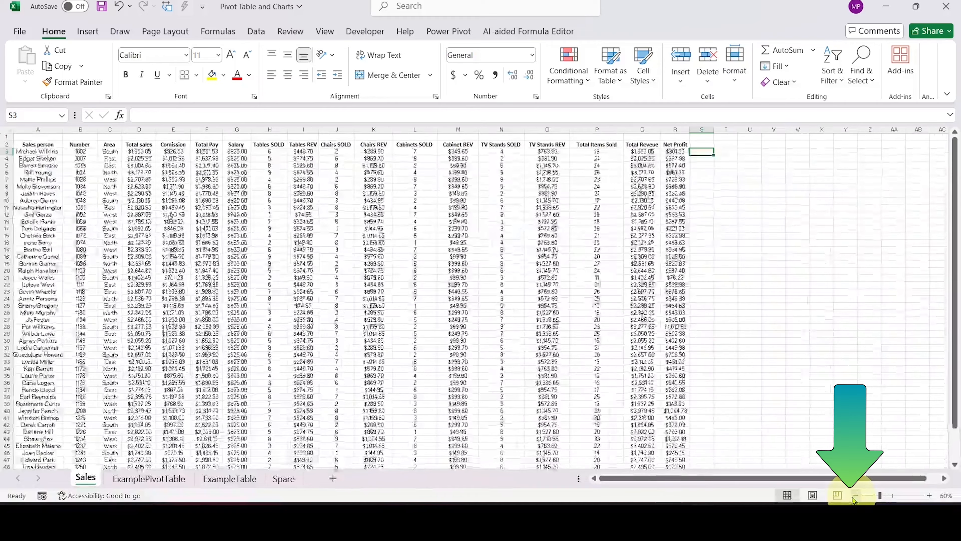
pyautogui.click(855, 496)
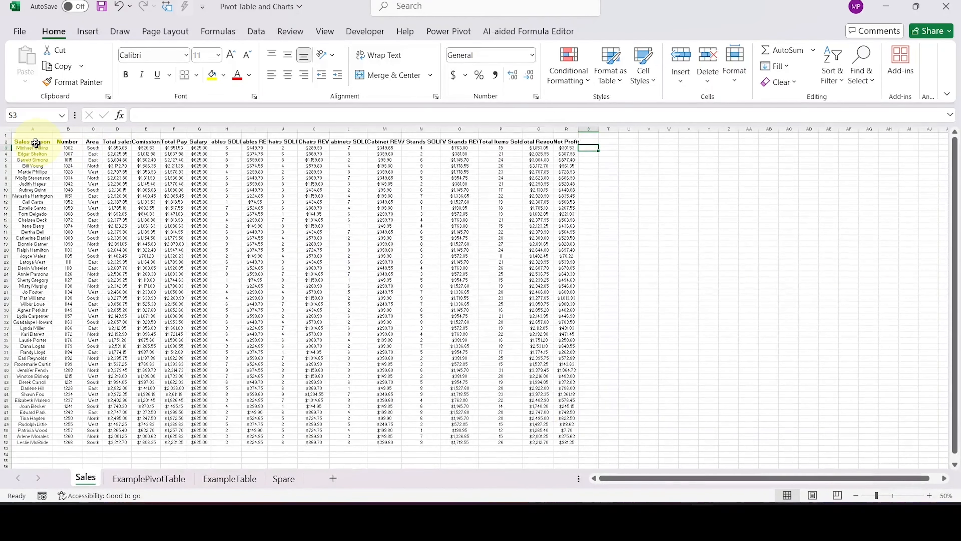
pyautogui.moveTo(25, 142); pyautogui.dragTo(567, 441)
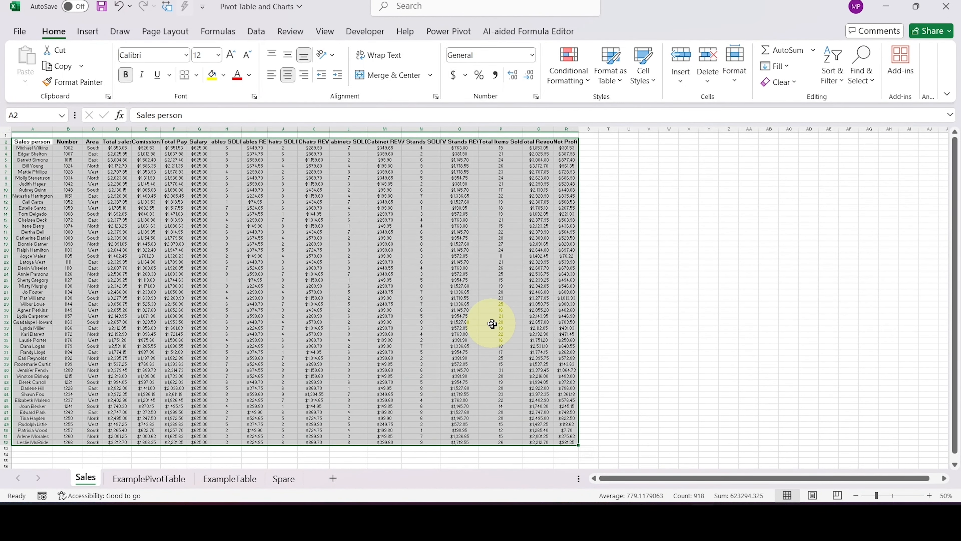
pyautogui.click(930, 495)
pyautogui.click(930, 495)
pyautogui.click(930, 496)
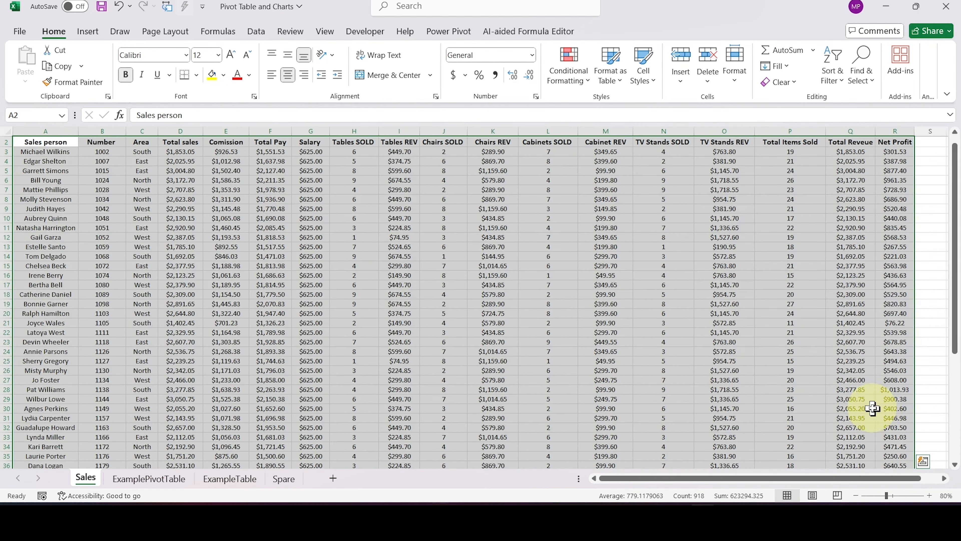
# - Start inserting a PivotTable from cell K23 inside the sales data and move its setup dialog higher
pyautogui.click(483, 343)
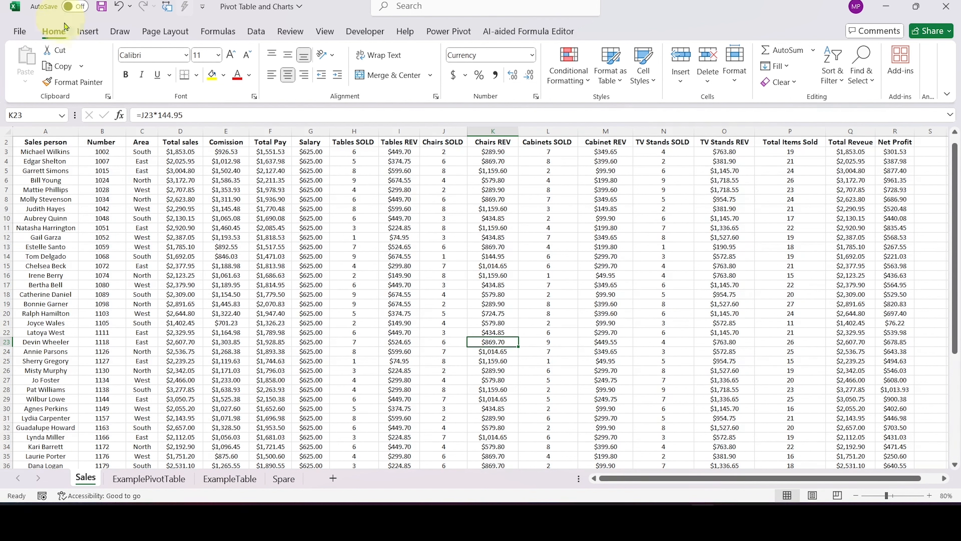
pyautogui.click(88, 34)
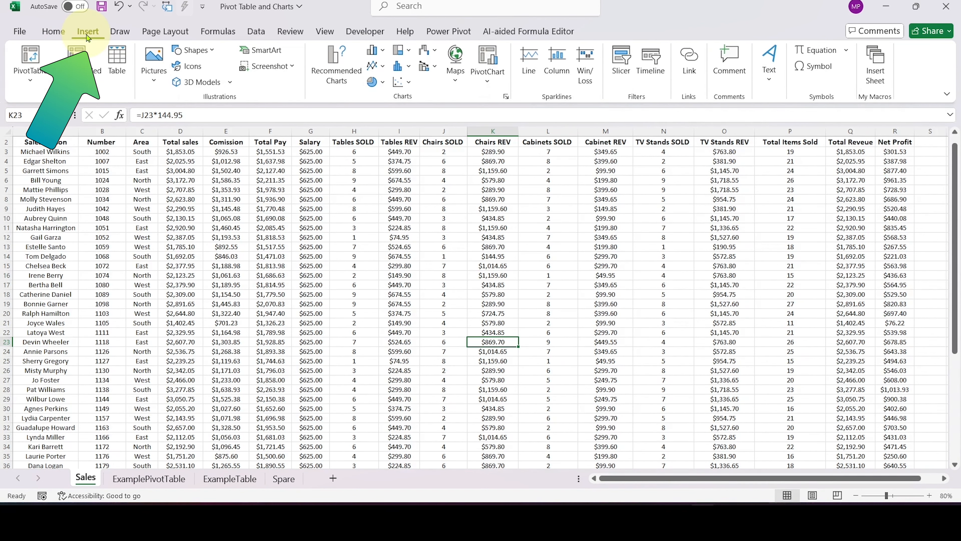
pyautogui.click(33, 62)
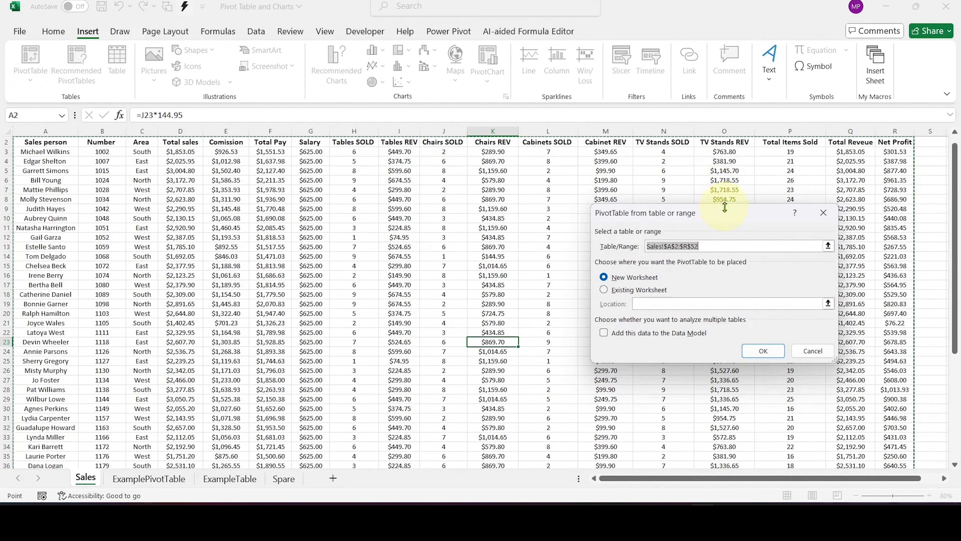
pyautogui.moveTo(729, 222); pyautogui.dragTo(749, 157)
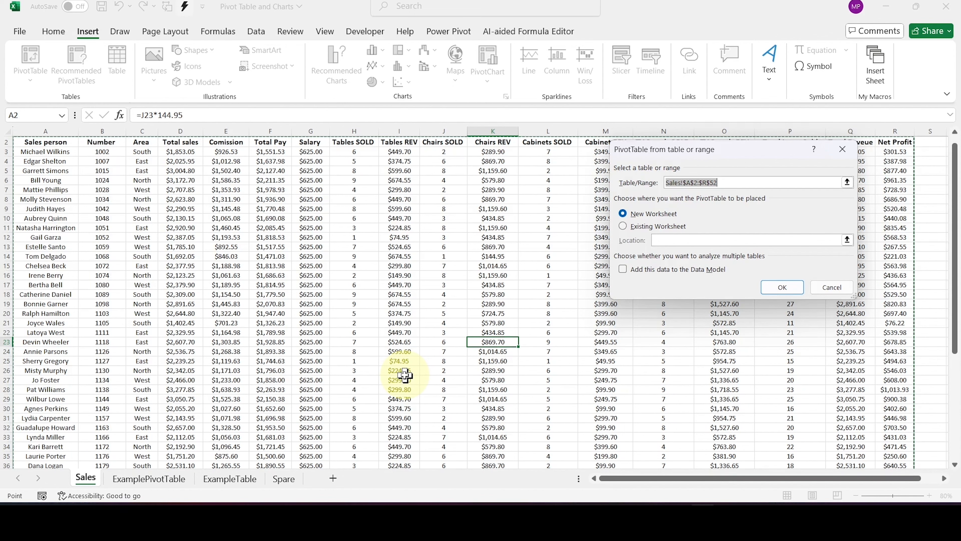
# - Reselect the range A2:R52 on the Sales sheet as the PivotTable's source data
pyautogui.scroll(1, 867, 376)
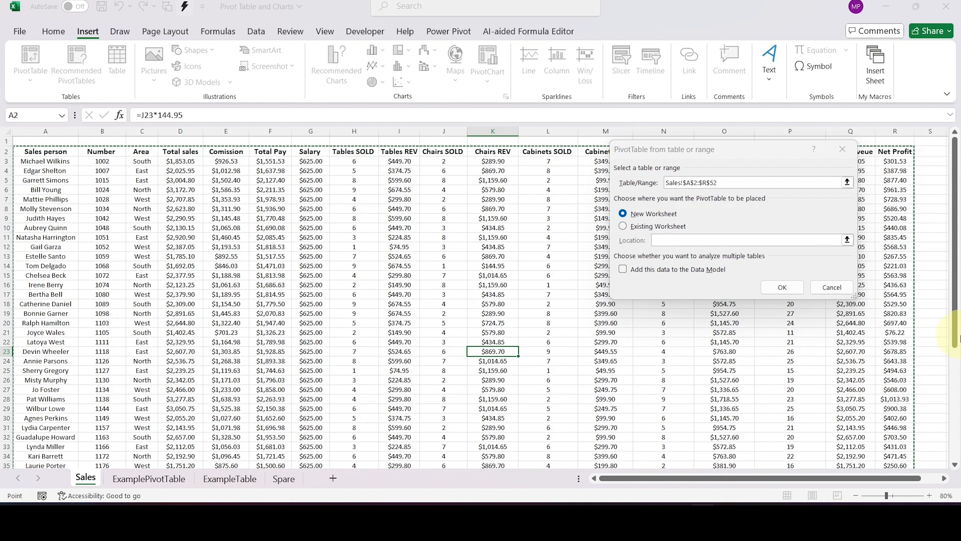
pyautogui.click(846, 182)
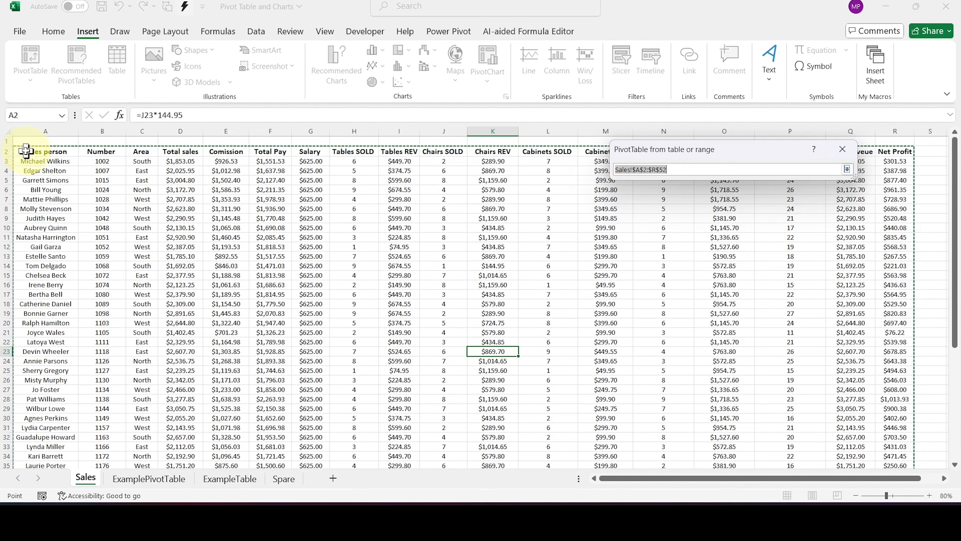
pyautogui.moveTo(25, 151); pyautogui.dragTo(895, 426)
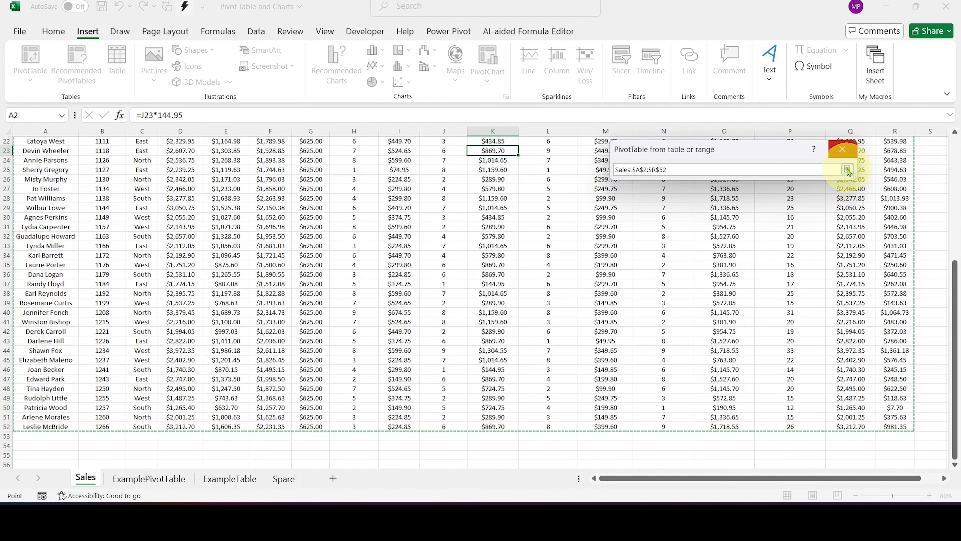
pyautogui.click(846, 169)
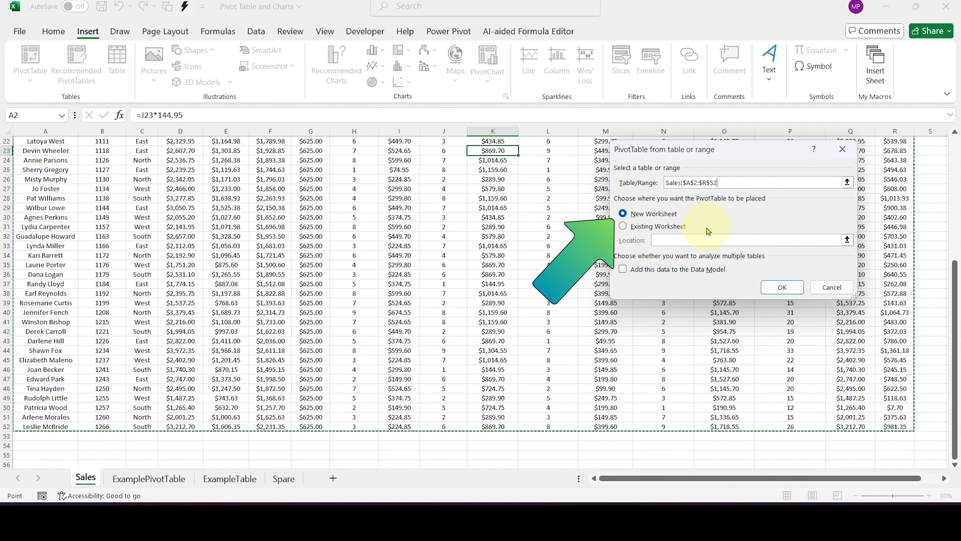
pyautogui.press('Tab')
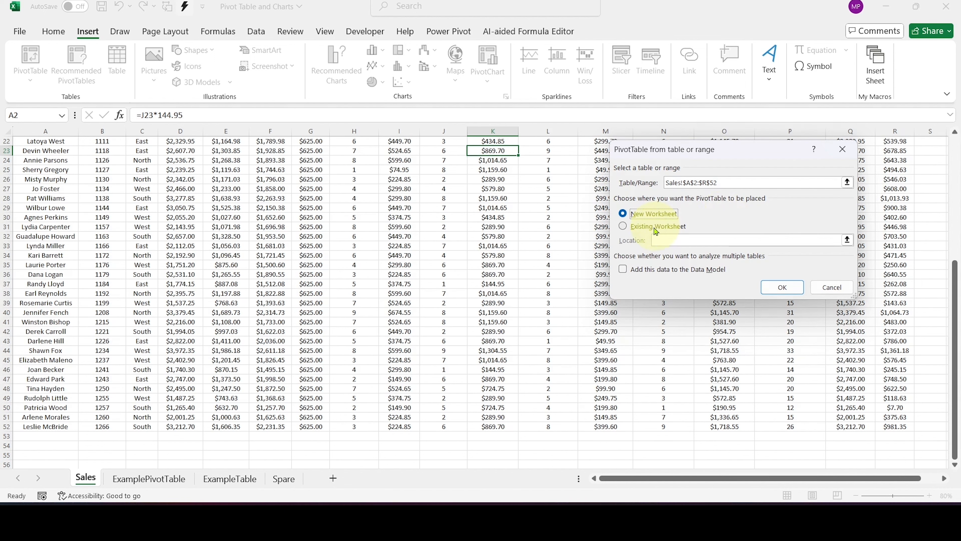
# - Try to place the PivotTable on the existing Spare worksheet, using the entire sheet as its location
pyautogui.click(622, 228)
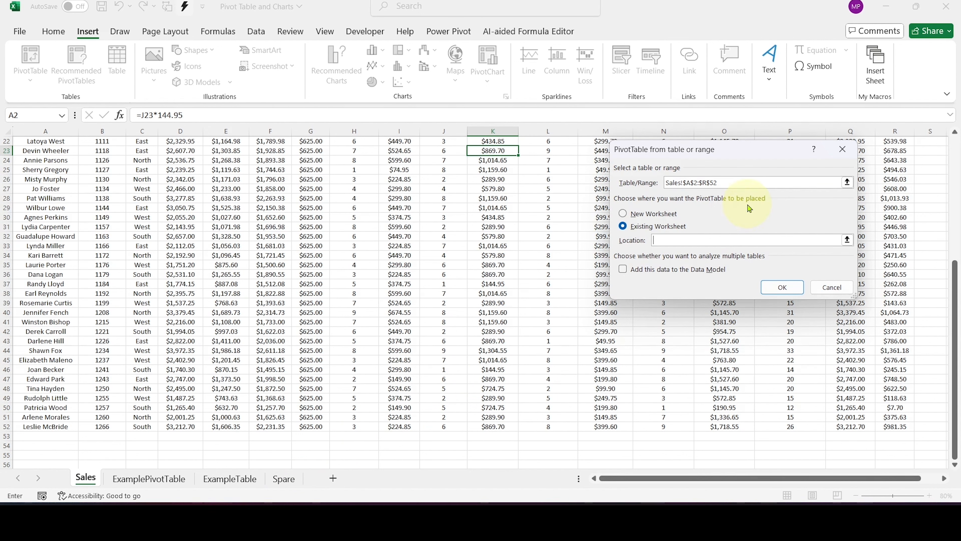
pyautogui.write('spare')
pyautogui.press('BackSpace')
pyautogui.press('BackSpace')
pyautogui.press('BackSpace')
pyautogui.press('BackSpace')
pyautogui.press('BackSpace')
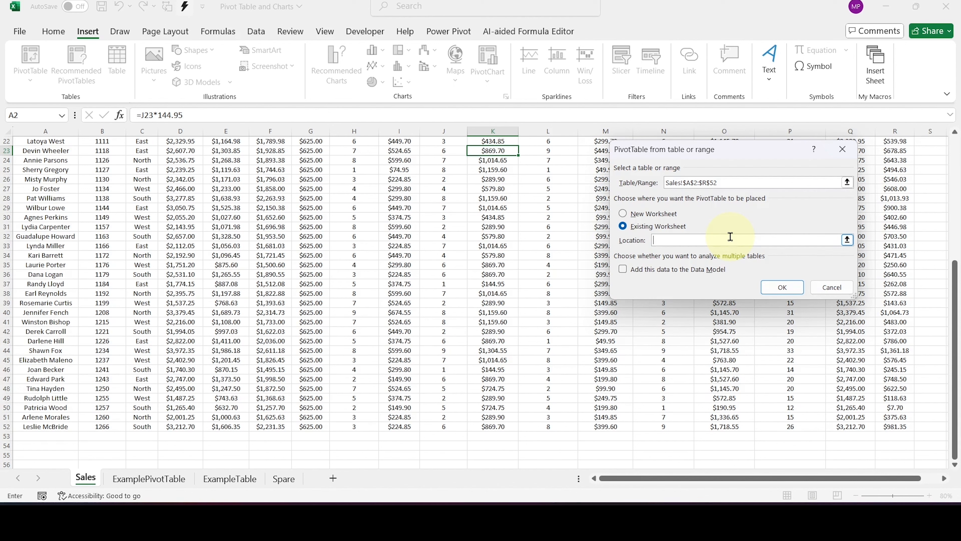
pyautogui.click(290, 479)
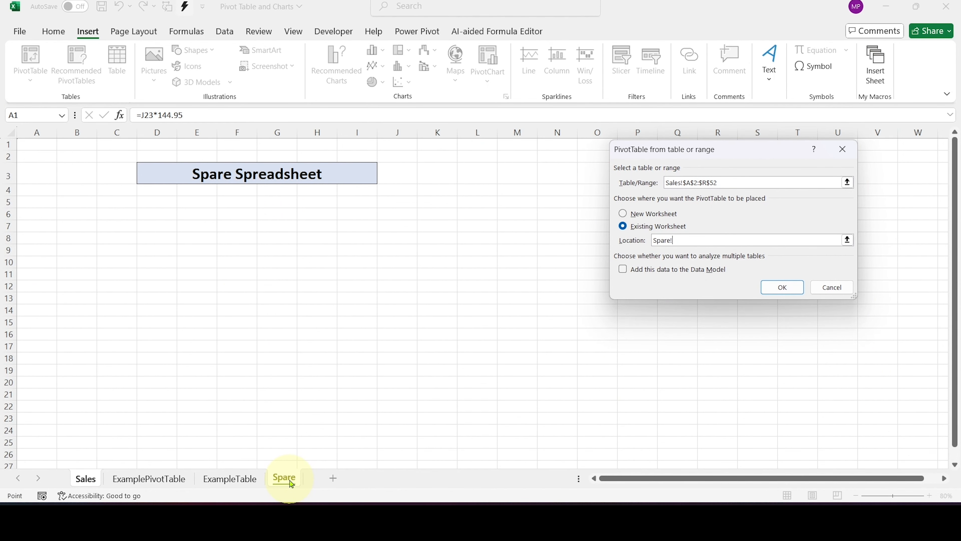
pyautogui.click(11, 133)
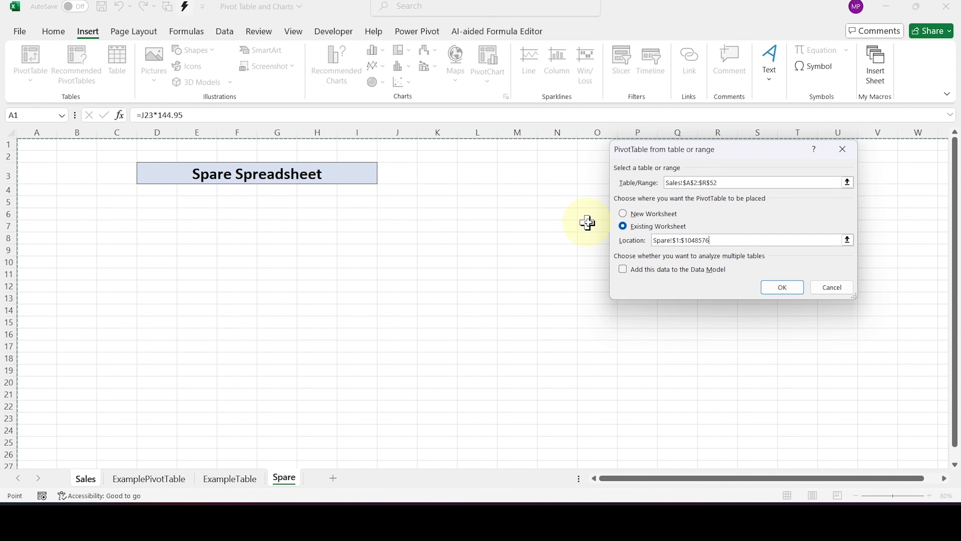
# - Set the PivotTable's placement to a new worksheet and create it
pyautogui.click(622, 214)
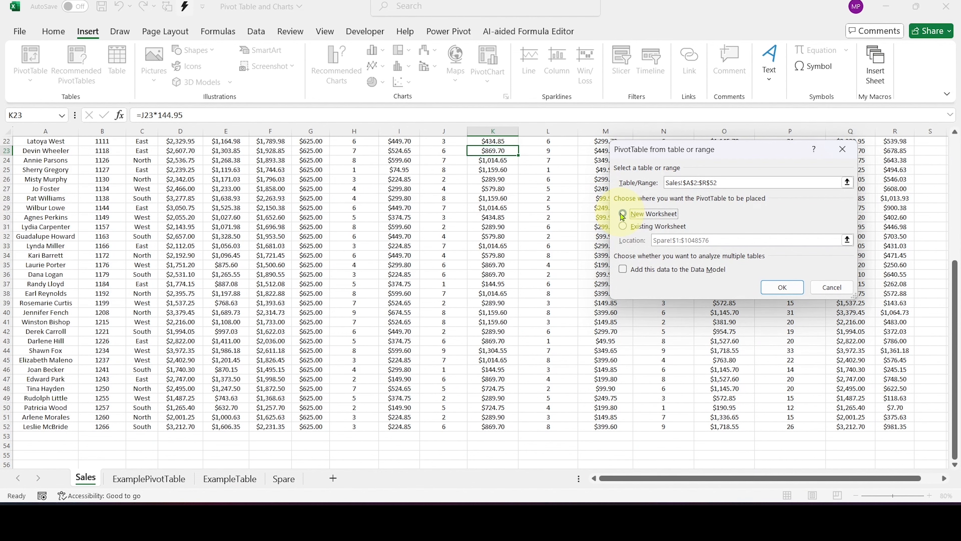
pyautogui.click(778, 286)
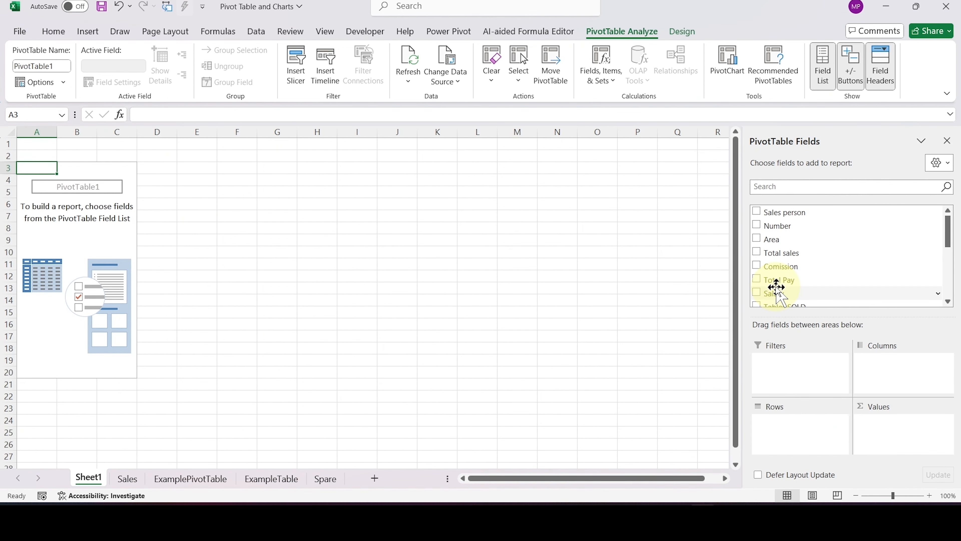